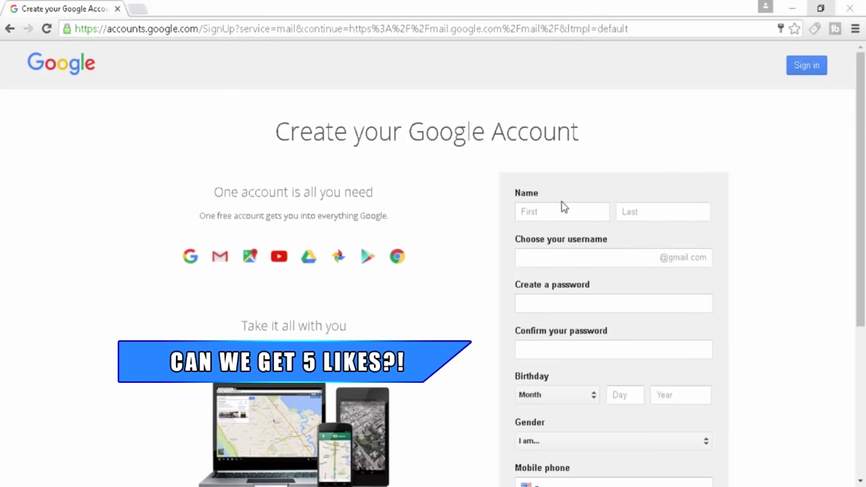
# Step: Fill in name, username, password, birthday, gender, current e-mail and United States location on the sign-up form
pyautogui.scroll(-3, 184, 368)
pyautogui.scroll(1, 356, 269)
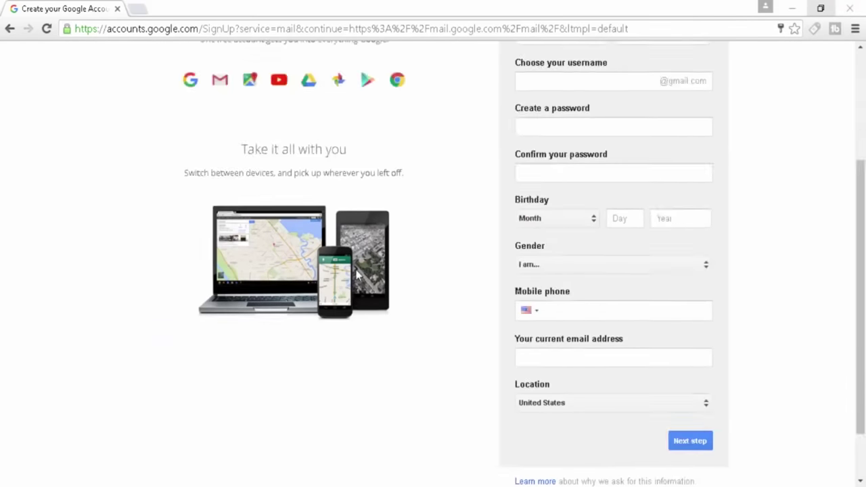
pyautogui.scroll(3, 356, 270)
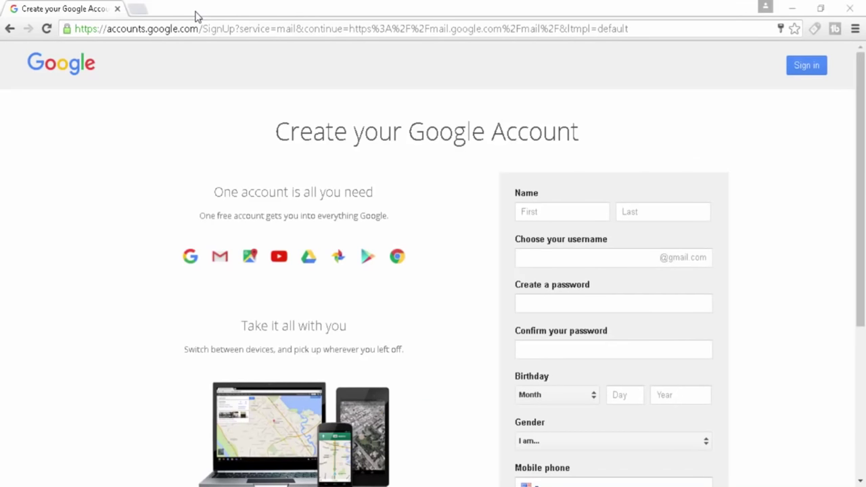
pyautogui.click(548, 219)
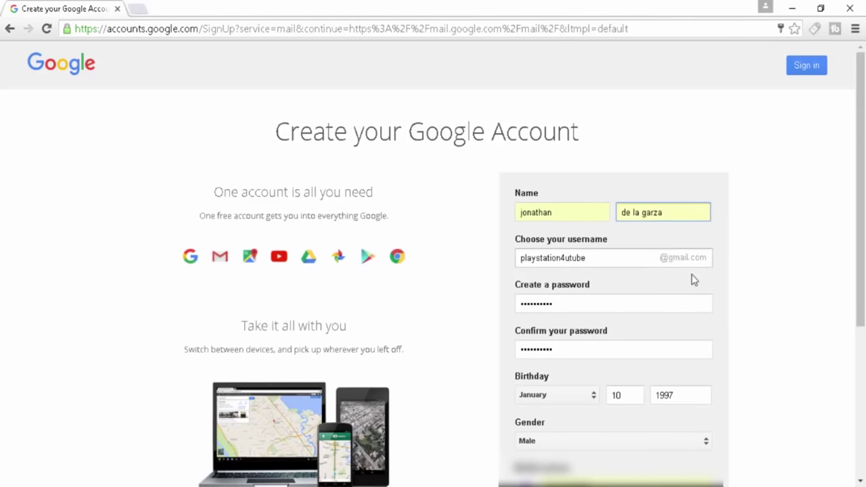
pyautogui.scroll(-2, 581, 342)
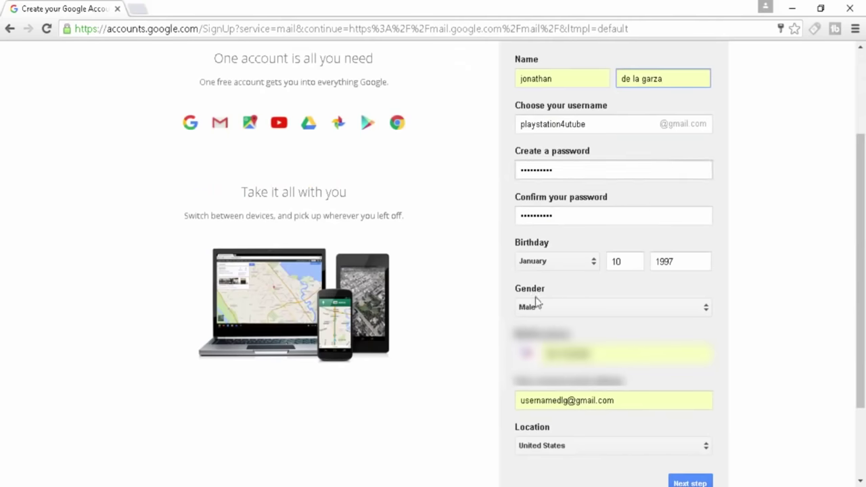
pyautogui.scroll(-2, 535, 299)
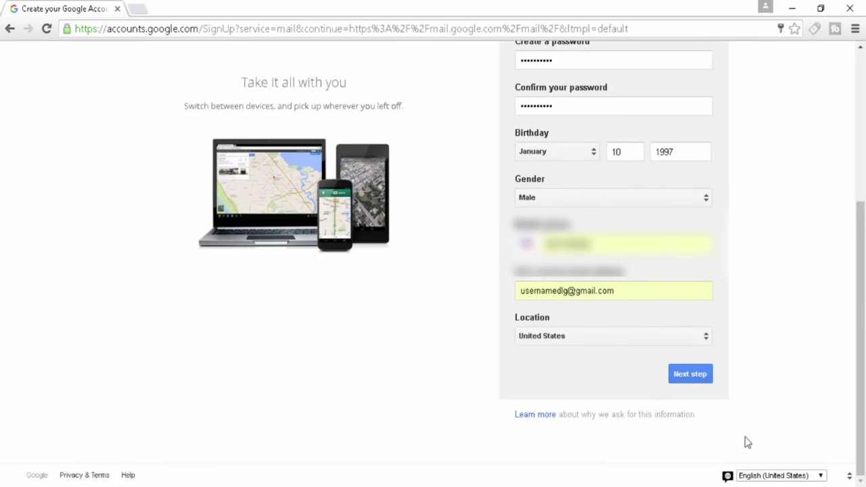
# Step: Submit the completed sign-up form and read through the Privacy and Terms
pyautogui.click(697, 379)
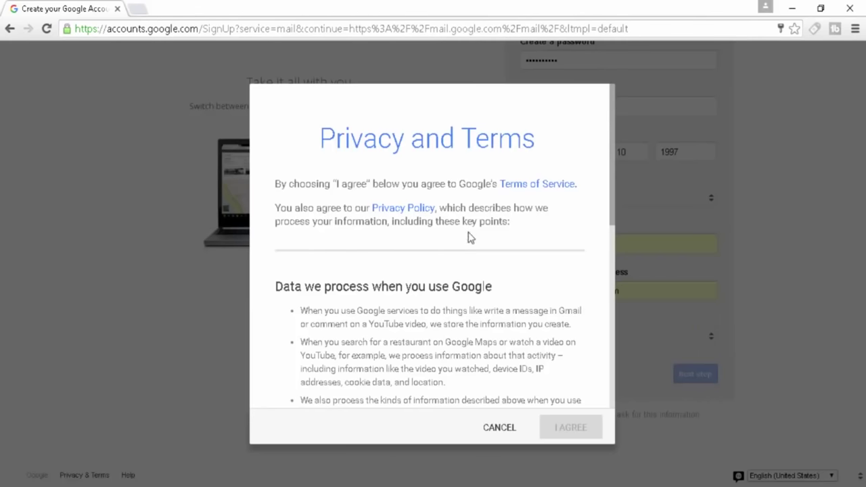
pyautogui.scroll(-10, 499, 130)
pyautogui.scroll(2, 492, 189)
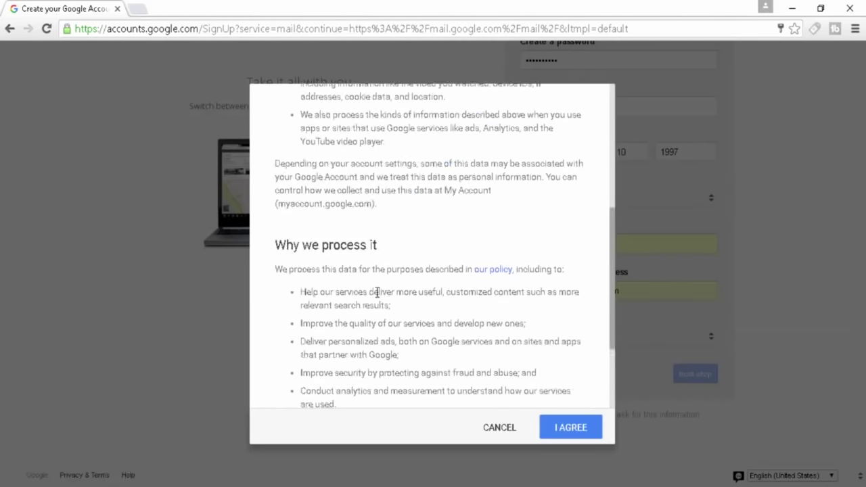
pyautogui.scroll(-2, 380, 294)
# Step: Accept the terms, decline saving the password, and verify the phone by voice call
pyautogui.click(571, 433)
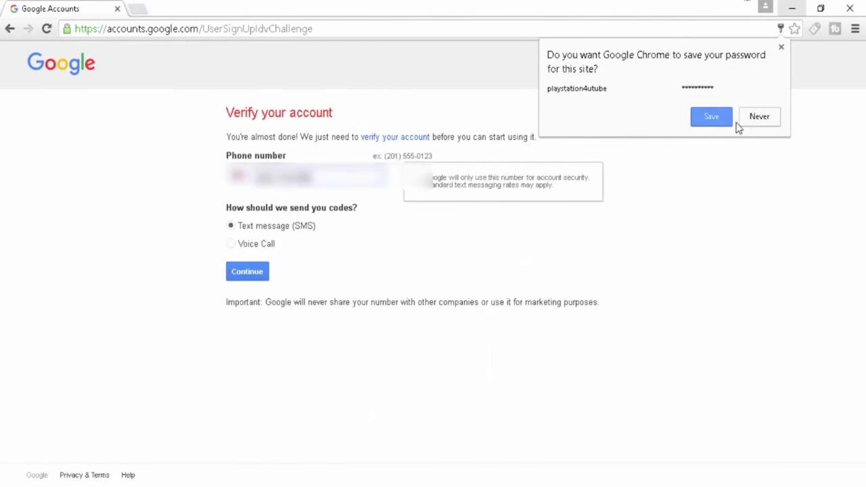
pyautogui.click(758, 117)
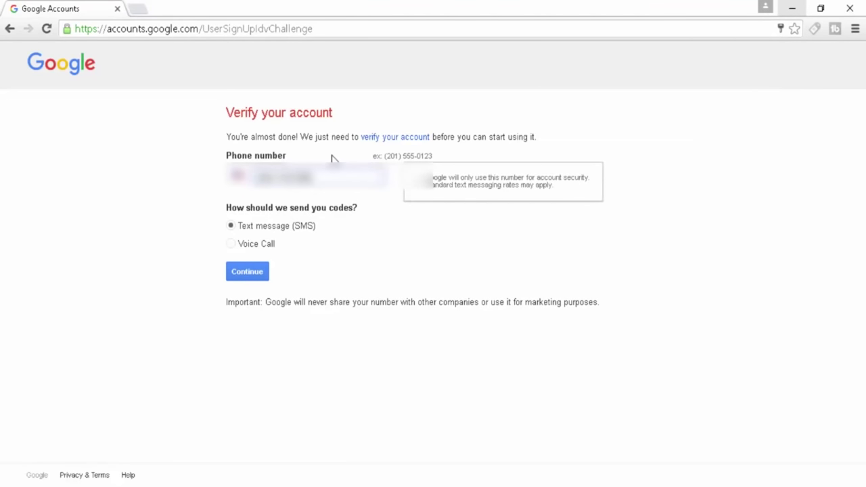
pyautogui.click(232, 245)
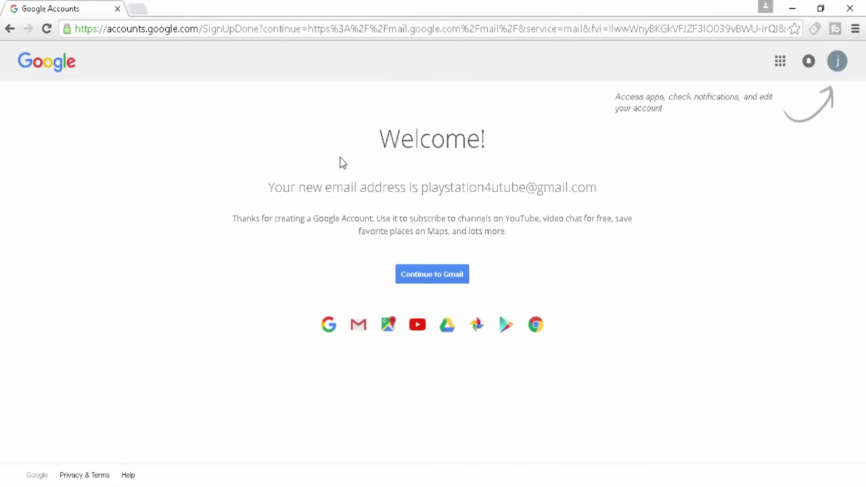
# Step: Open the new Gmail inbox, then load youtube.com in a new Chrome tab
pyautogui.click(445, 279)
pyautogui.click(645, 73)
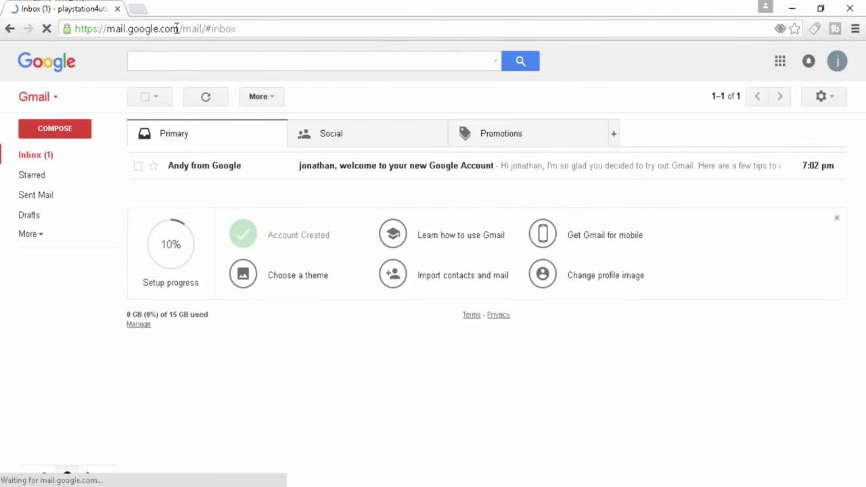
pyautogui.hotkey('ctrl', 't')
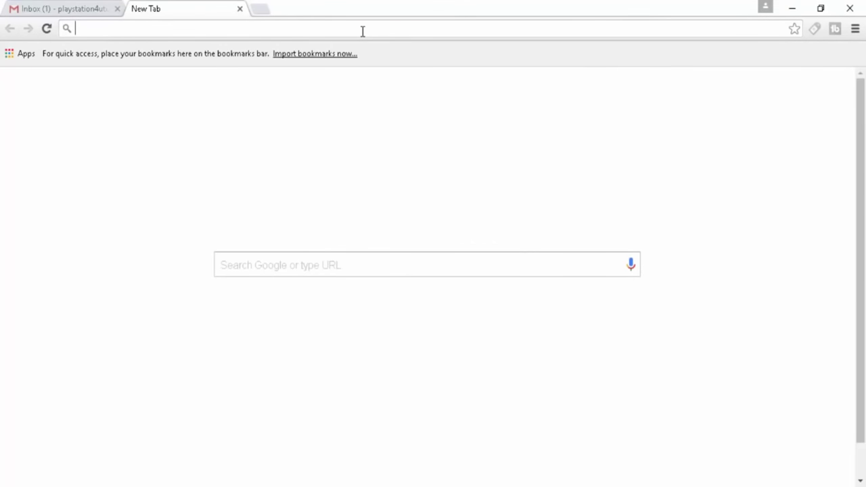
pyautogui.write('y')
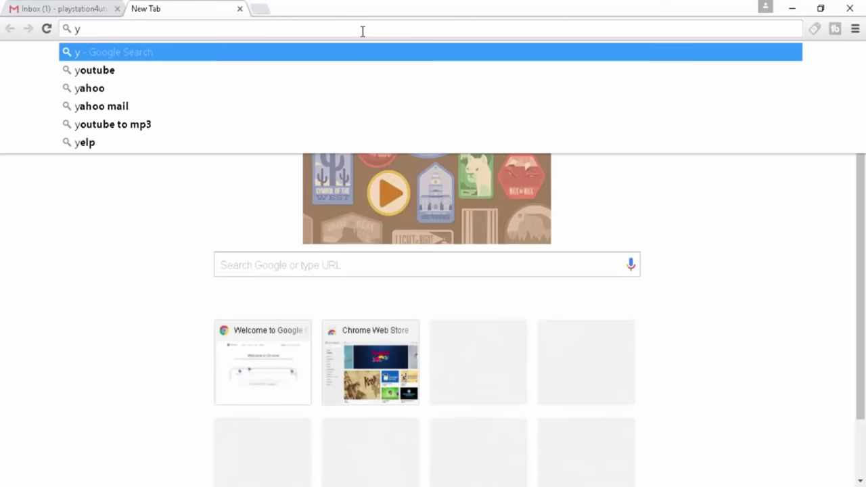
pyautogui.write('outube.')
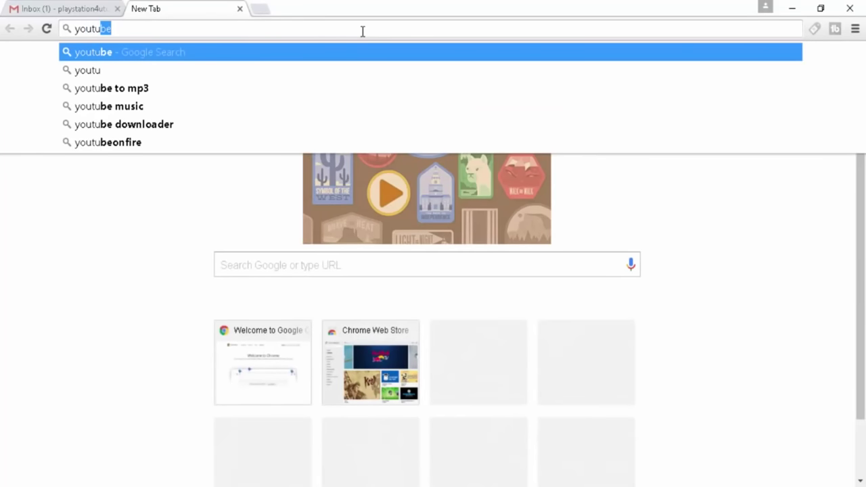
pyautogui.write('com')
pyautogui.press('Return')
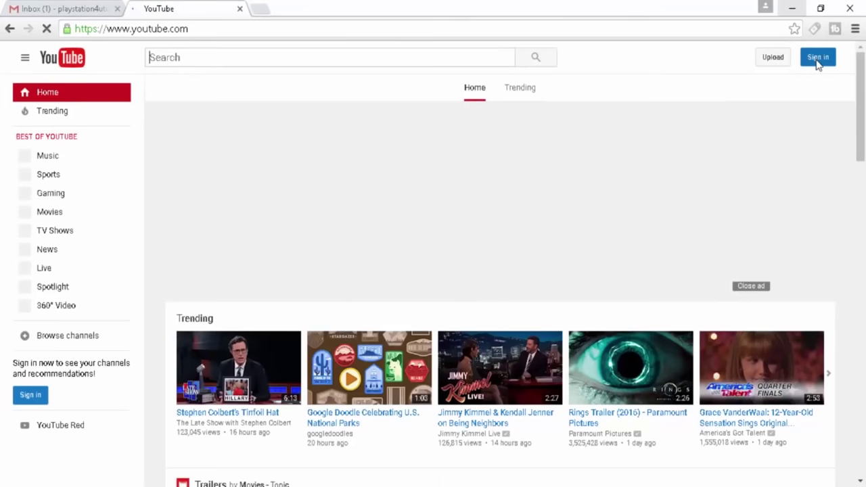
# Step: Sign in to YouTube with the new account and open its Account settings Overview
pyautogui.click(818, 61)
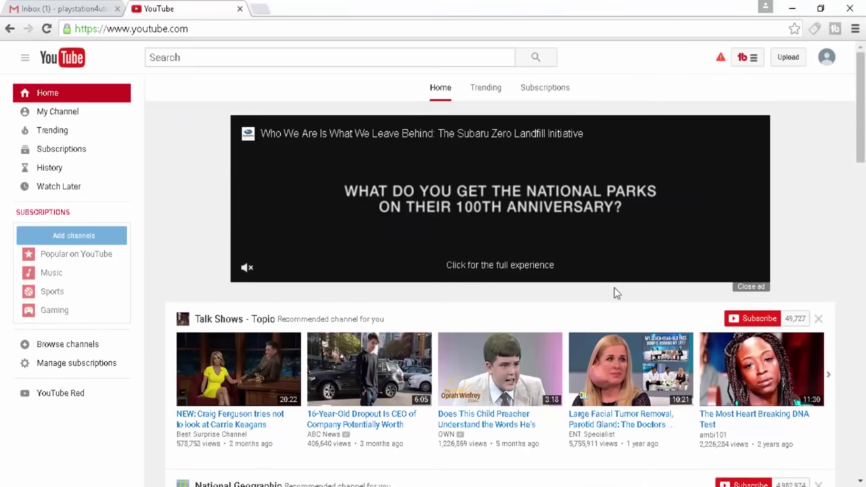
pyautogui.click(821, 122)
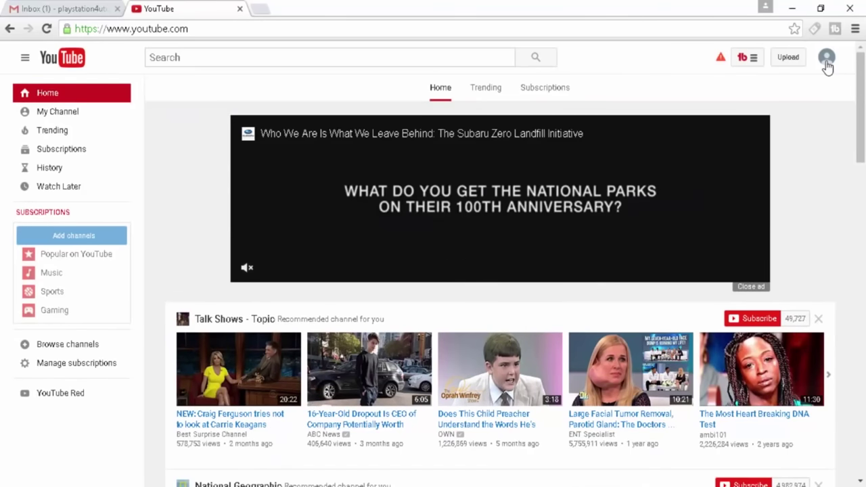
pyautogui.click(827, 60)
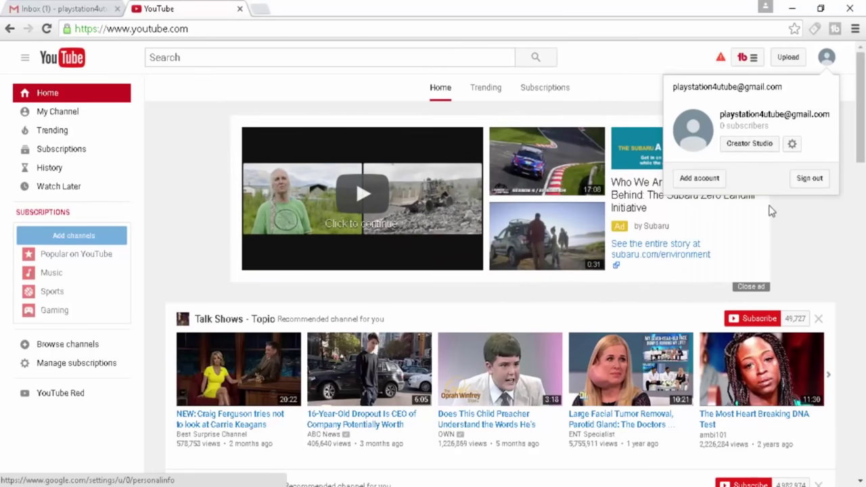
pyautogui.click(793, 144)
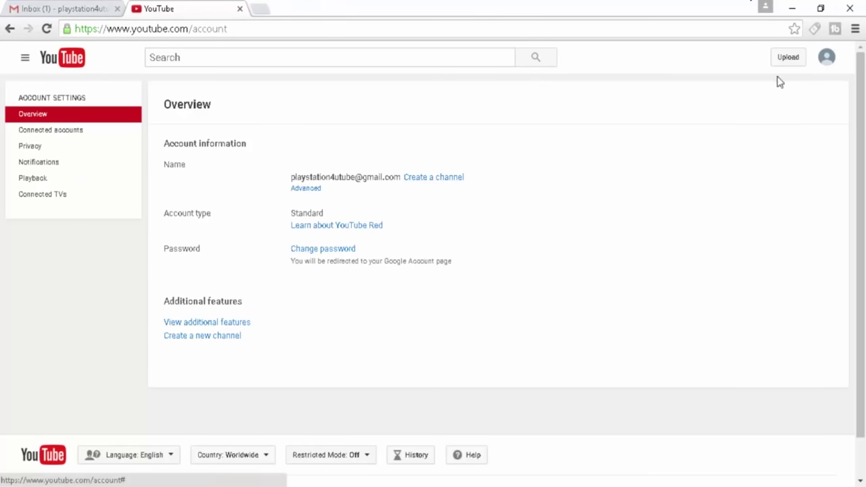
# Step: Create a YouTube channel named 'playstation youtube' in place of the personal first and last name
pyautogui.click(821, 62)
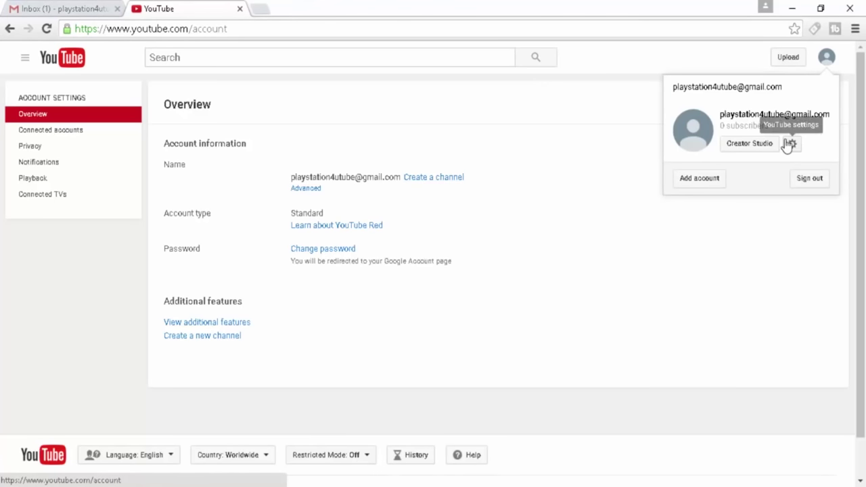
pyautogui.click(598, 150)
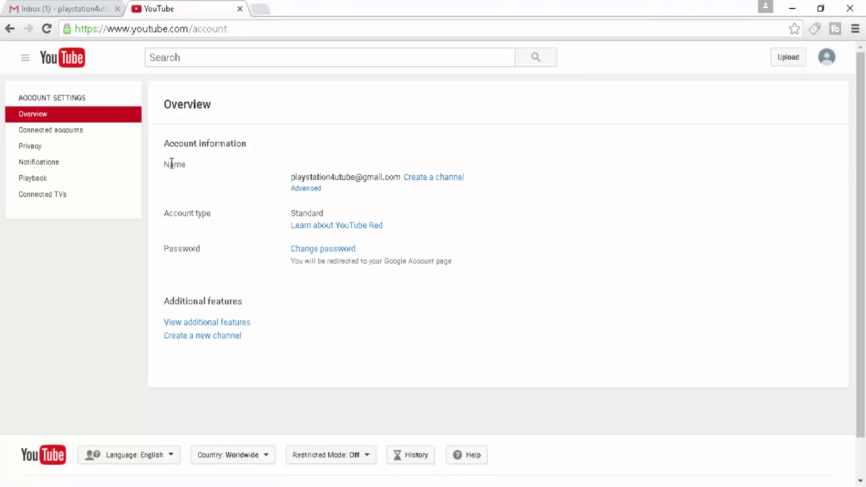
pyautogui.click(426, 178)
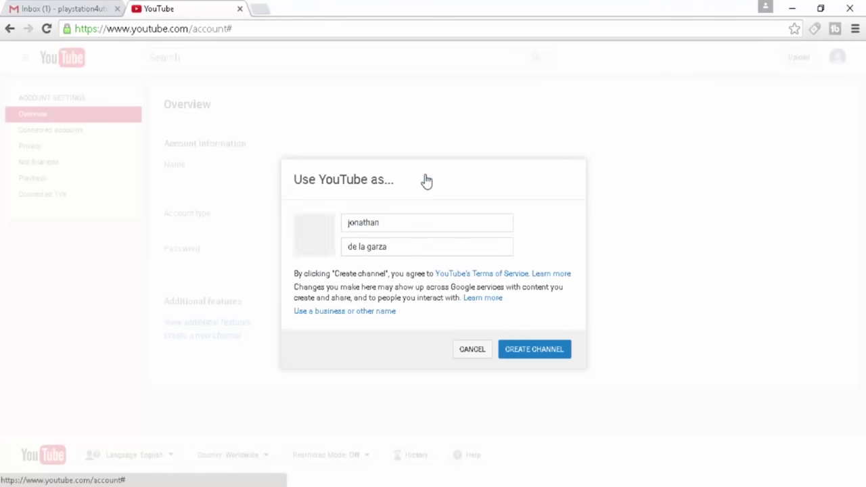
pyautogui.click(375, 228)
pyautogui.hotkey('ctrl', 'a')
pyautogui.write('play')
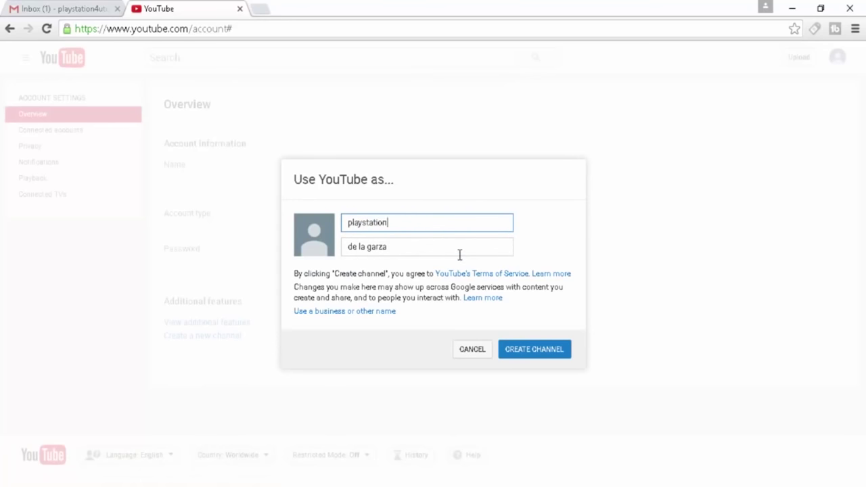
pyautogui.press('Tab')
pyautogui.write('y')
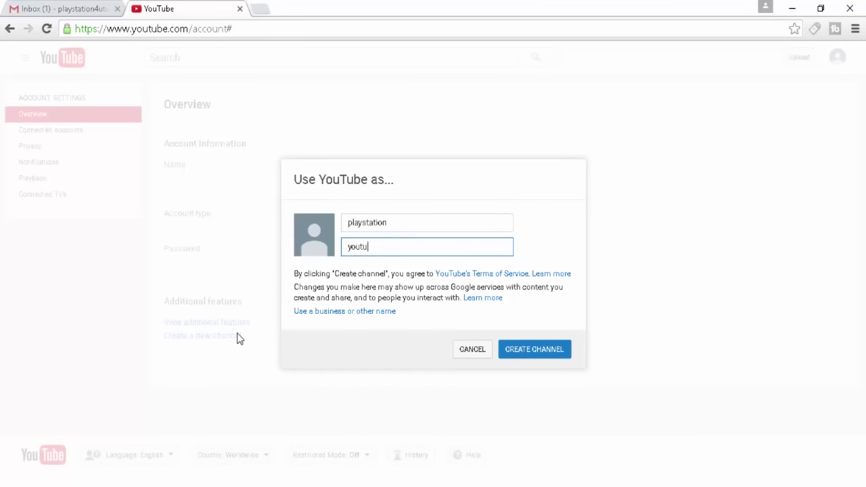
pyautogui.click(545, 355)
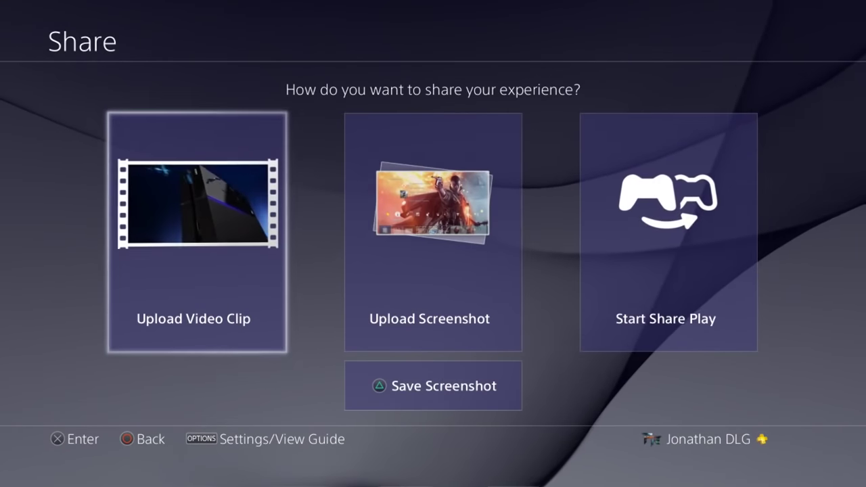
# Step: Navigate Sharing and Broadcast Settings > Link with Other Services > YouTube on the PS4
pyautogui.press('Menu')
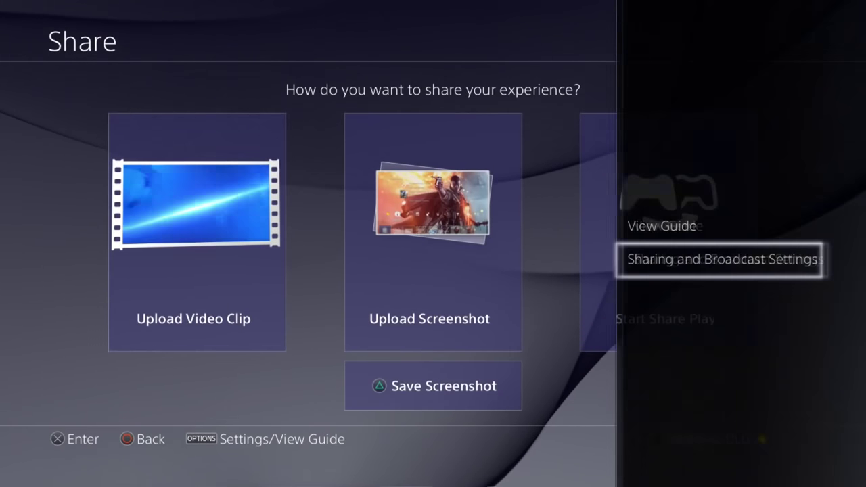
pyautogui.press('Up')
pyautogui.press('Down')
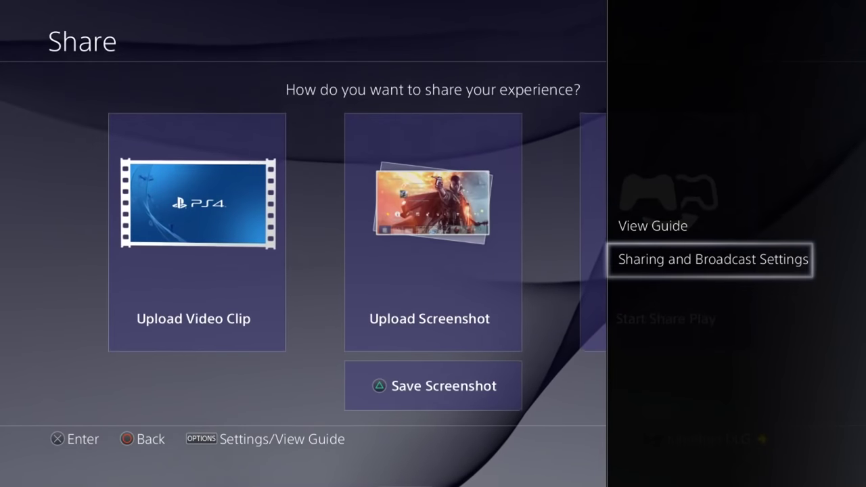
pyautogui.press('Return')
pyautogui.press('Down')
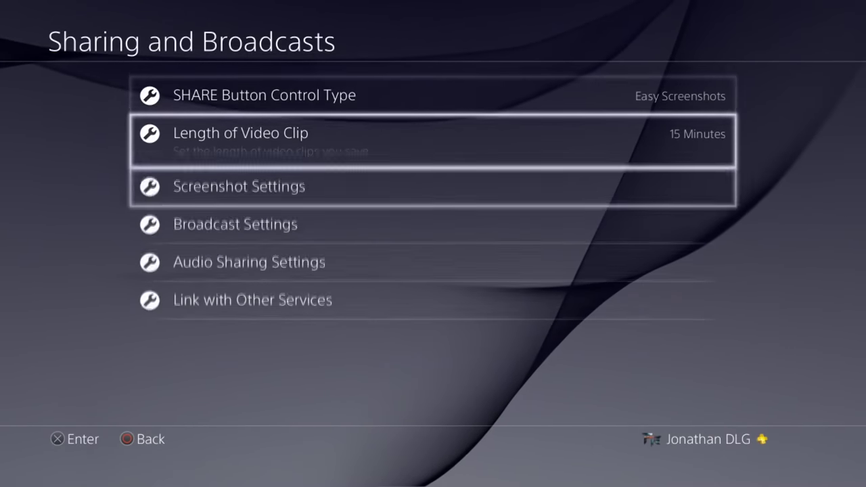
pyautogui.press('Down')
pyautogui.press('Down')
pyautogui.press('Down')
pyautogui.press('Return')
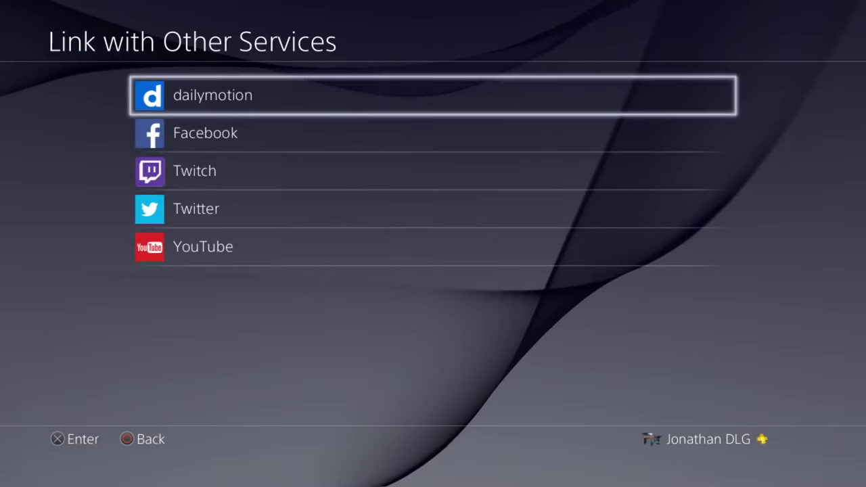
pyautogui.press('Down')
pyautogui.press('Down')
pyautogui.press('Down')
pyautogui.press('Return')
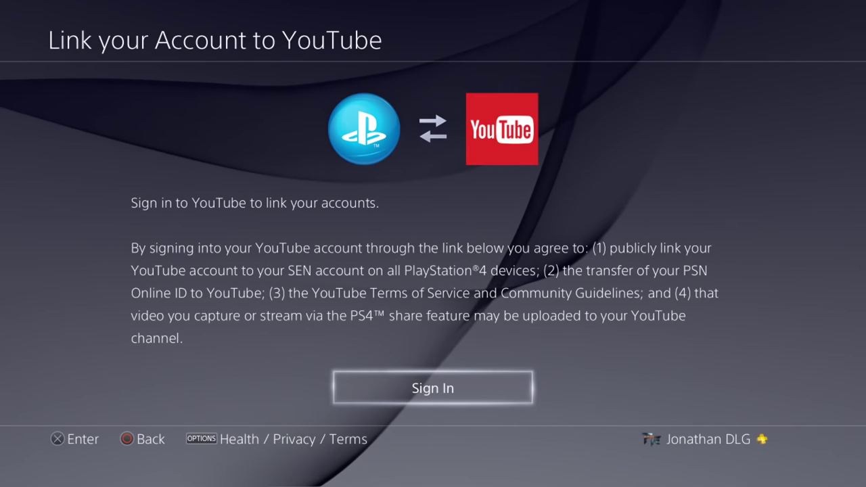
# Step: Sign in to YouTube on the PS4 with the Google account e-mail and password
pyautogui.press('Return')
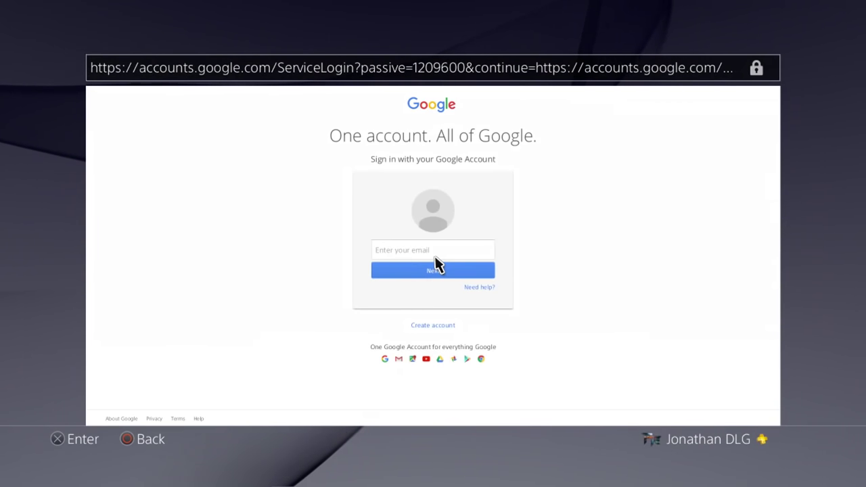
pyautogui.click(417, 250)
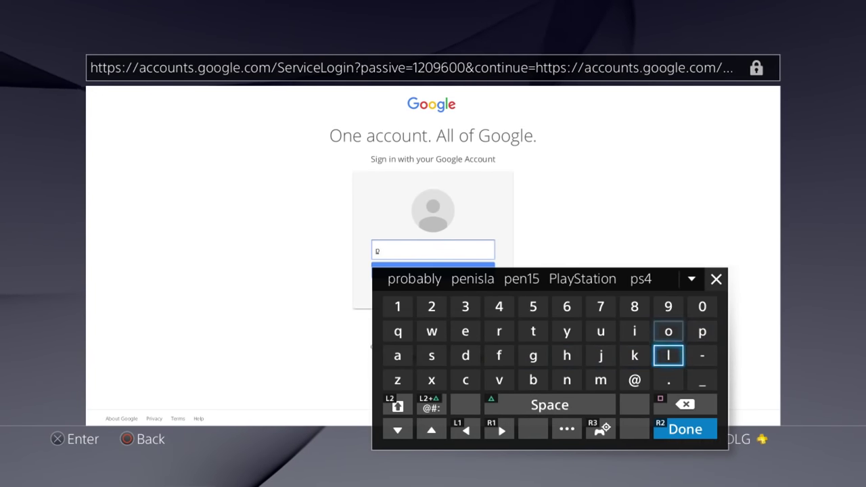
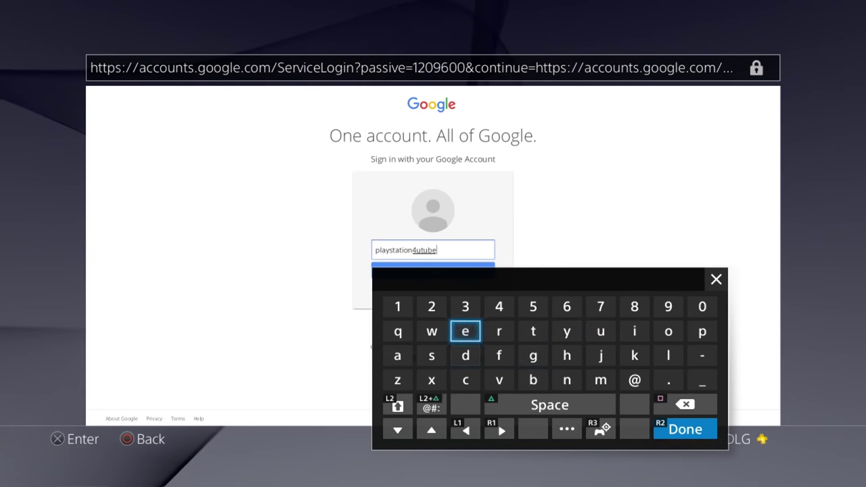
pyautogui.press('Return')
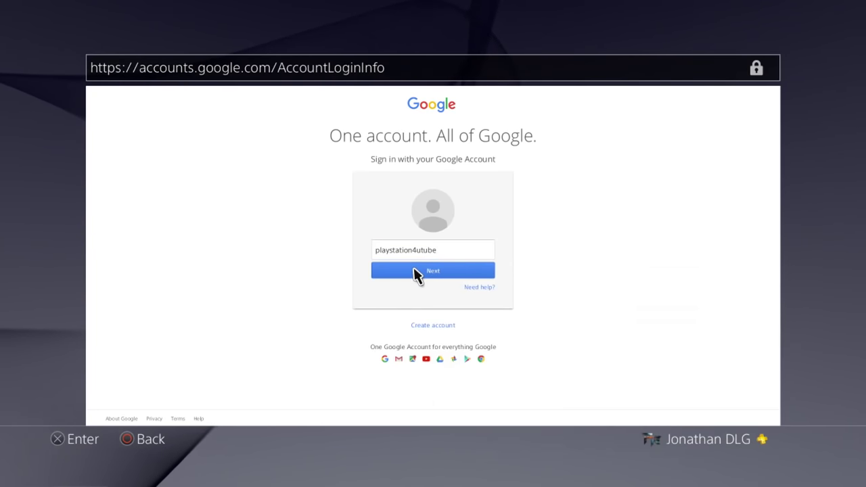
pyautogui.click(416, 271)
pyautogui.click(416, 261)
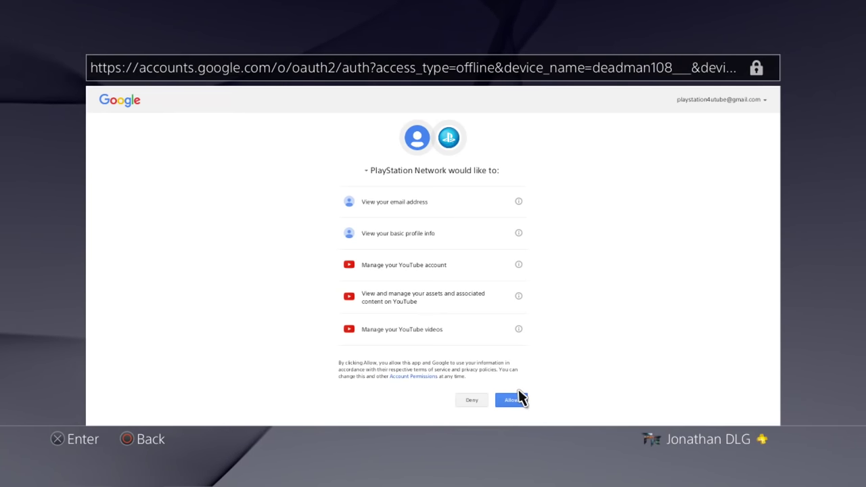
# Step: Allow PlayStation Network to manage the YouTube account and return toward the Share menu
pyautogui.click(519, 405)
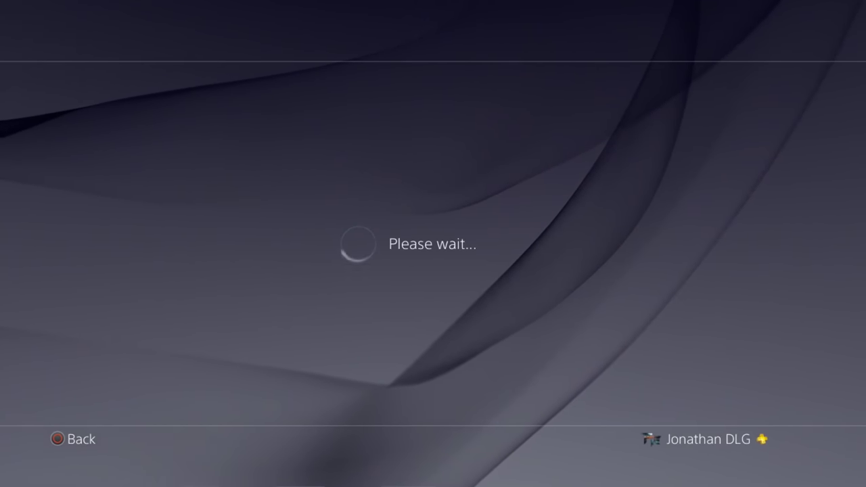
pyautogui.press('Escape')
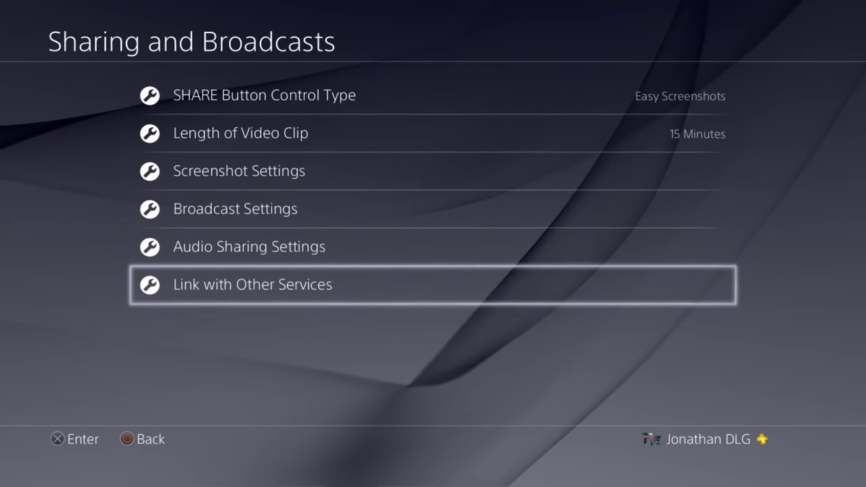
pyautogui.press('Up')
pyautogui.press('Up')
pyautogui.press('Up')
pyautogui.press('Up')
pyautogui.press('F1')
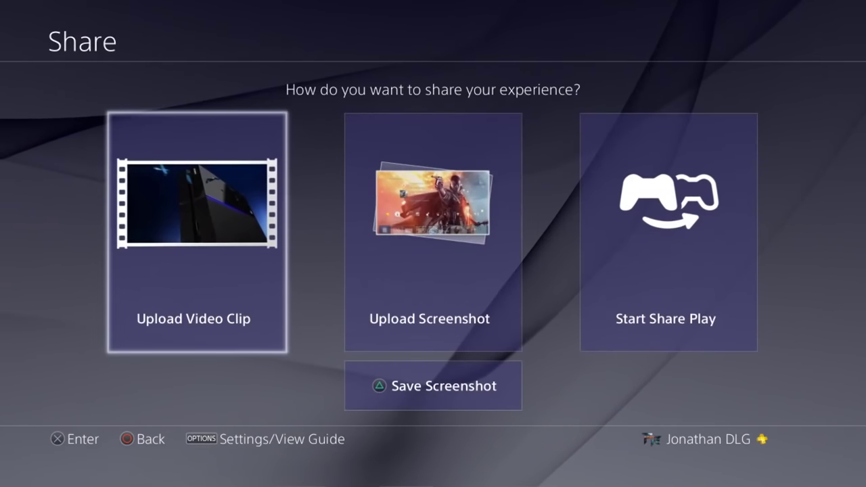
pyautogui.press('Right')
pyautogui.press('Right')
pyautogui.press('Left')
pyautogui.press('Left')
pyautogui.press('Return')
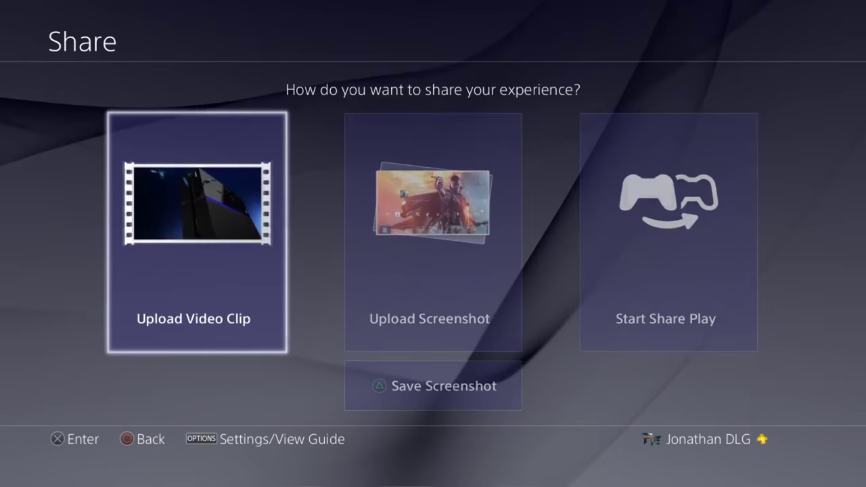
pyautogui.press('Return')
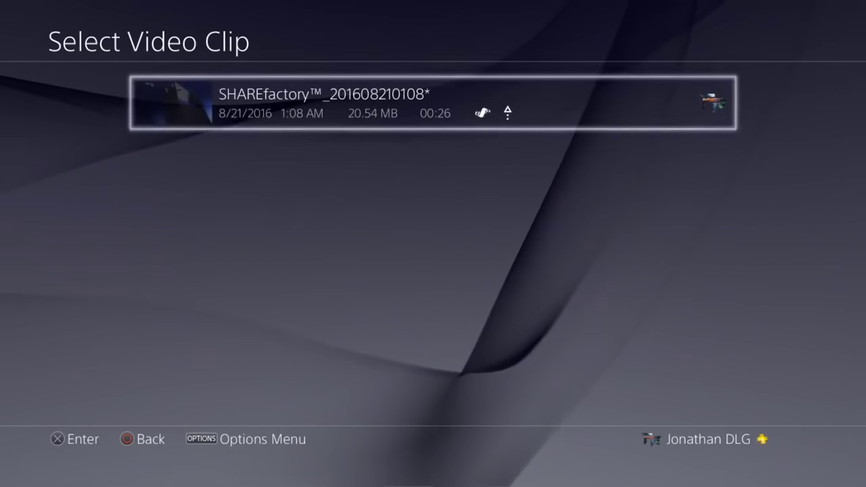
pyautogui.press('Escape')
pyautogui.press('Left')
pyautogui.press('Return')
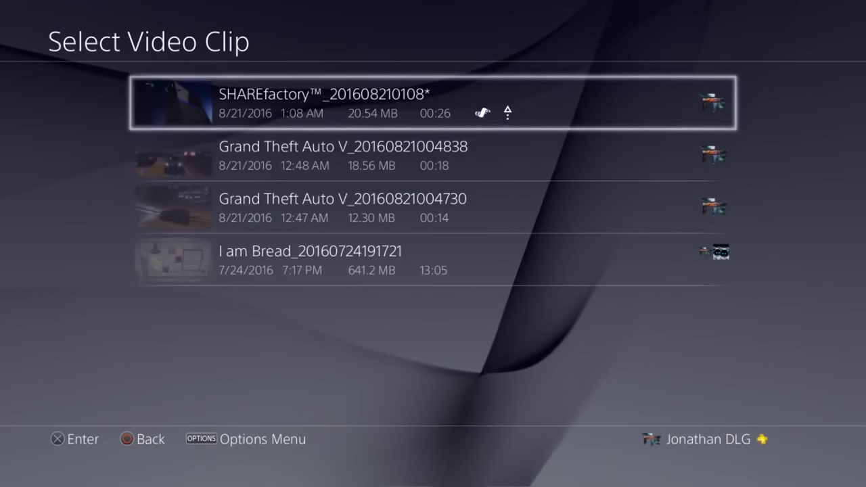
pyautogui.press('Down')
pyautogui.press('Down')
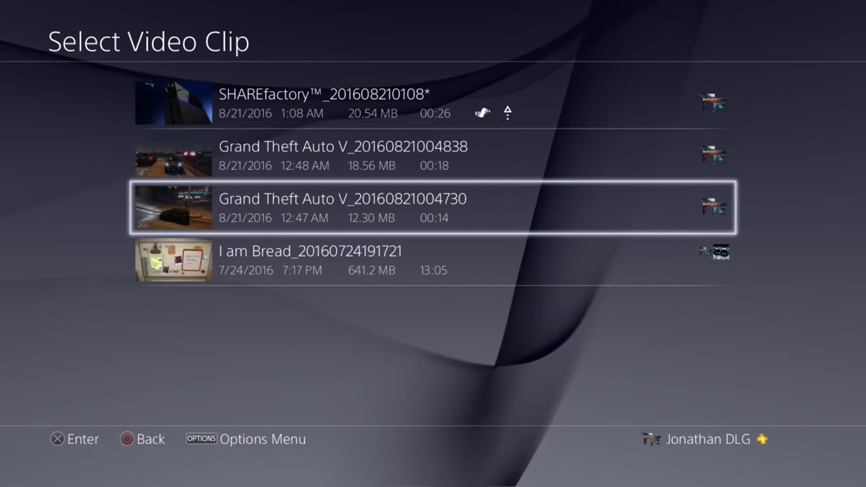
pyautogui.press('Return')
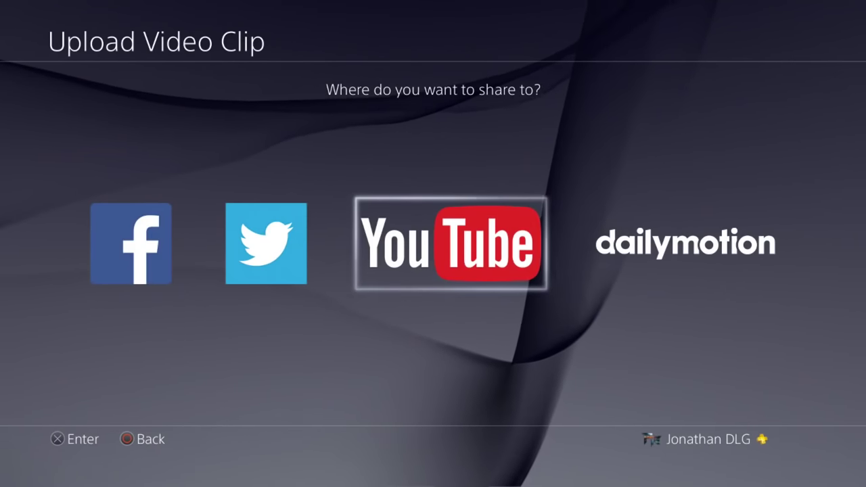
pyautogui.press('Escape')
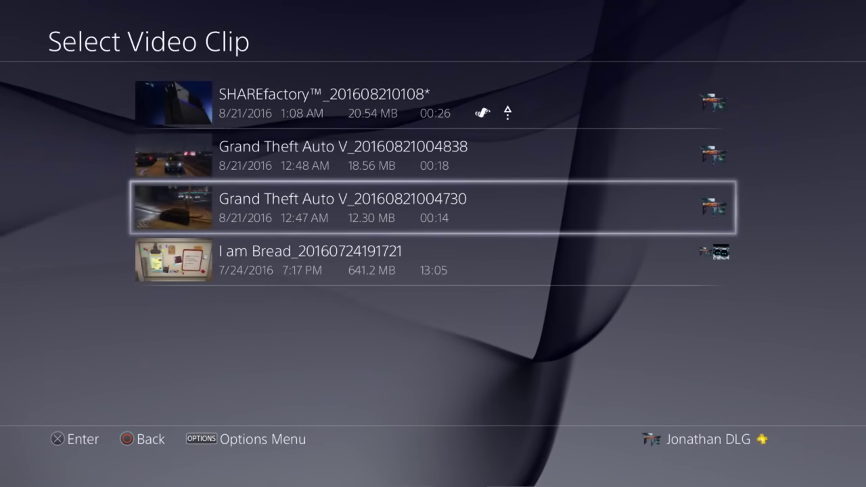
pyautogui.press('Return')
pyautogui.press('Escape')
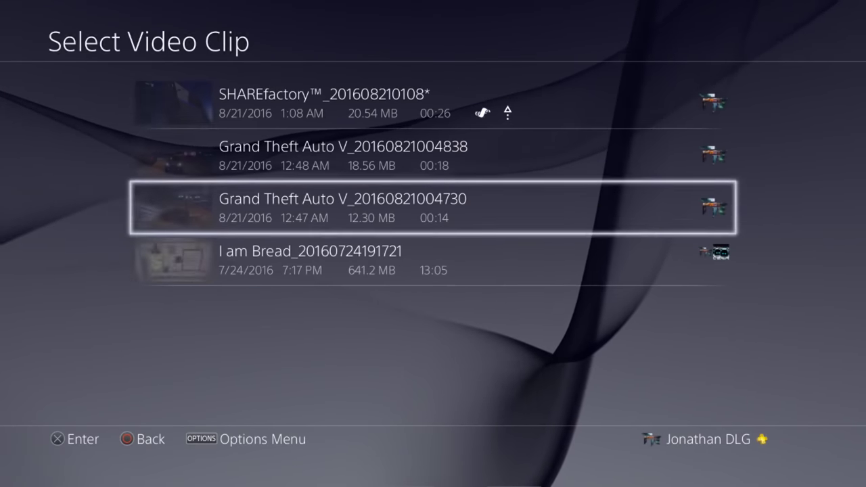
pyautogui.press('Up')
pyautogui.press('Up')
pyautogui.press('Return')
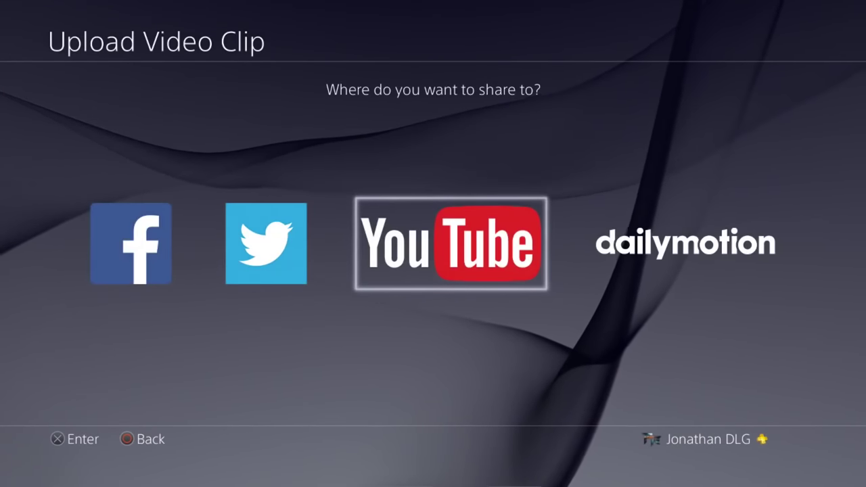
pyautogui.press('Escape')
pyautogui.press('Down')
pyautogui.press('Down')
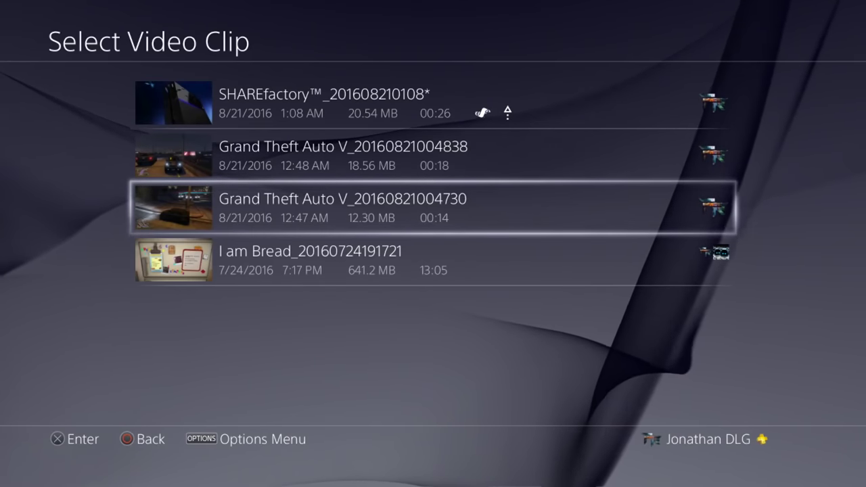
pyautogui.press('Return')
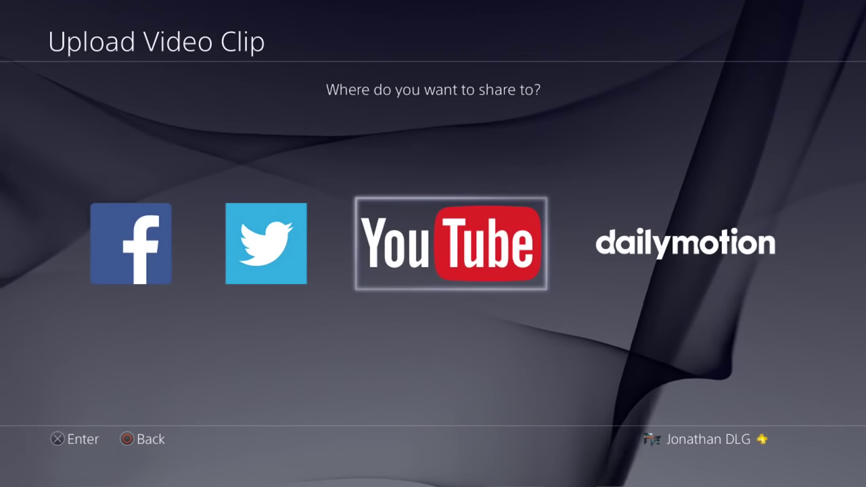
# Step: Choose YouTube, title the upload 'How to upload to youtube', and keep privacy Public
pyautogui.press('Return')
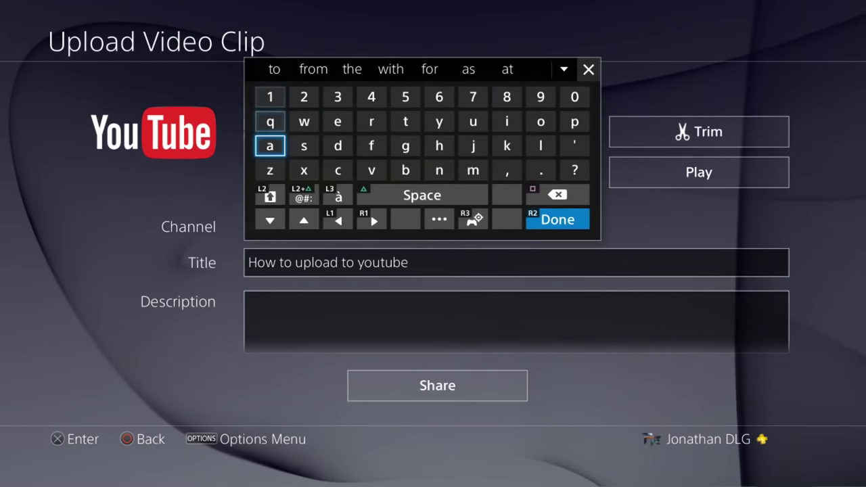
pyautogui.press('Return')
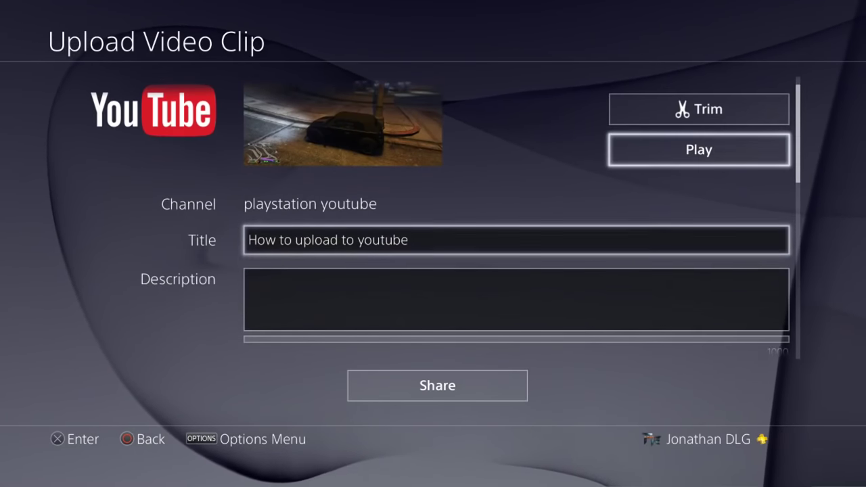
pyautogui.press('Down')
pyautogui.press('Down')
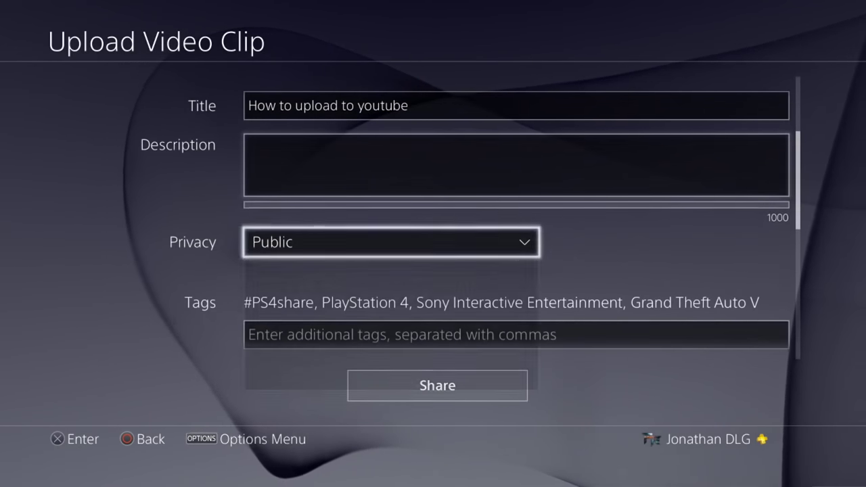
pyautogui.press('Return')
pyautogui.press('Down')
pyautogui.press('Down')
pyautogui.press('Up')
pyautogui.press('Up')
pyautogui.press('Return')
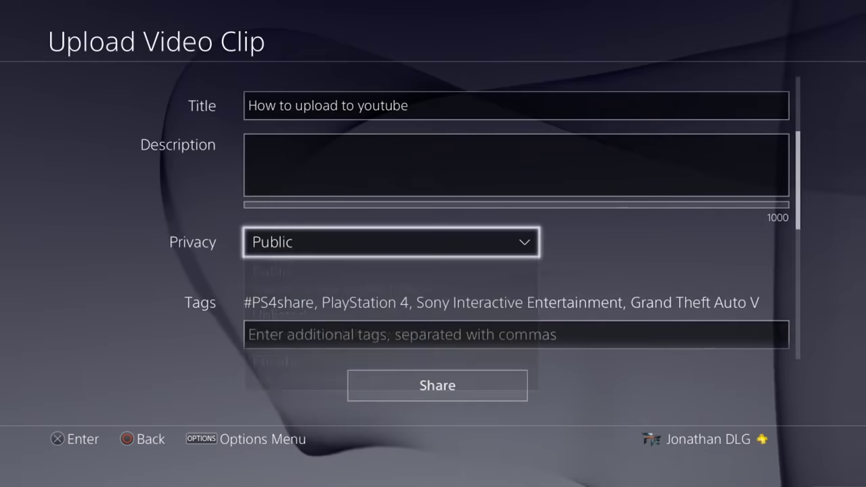
pyautogui.press('Up')
pyautogui.press('Up')
pyautogui.press('Up')
pyautogui.press('Down')
pyautogui.press('Down')
pyautogui.press('Down')
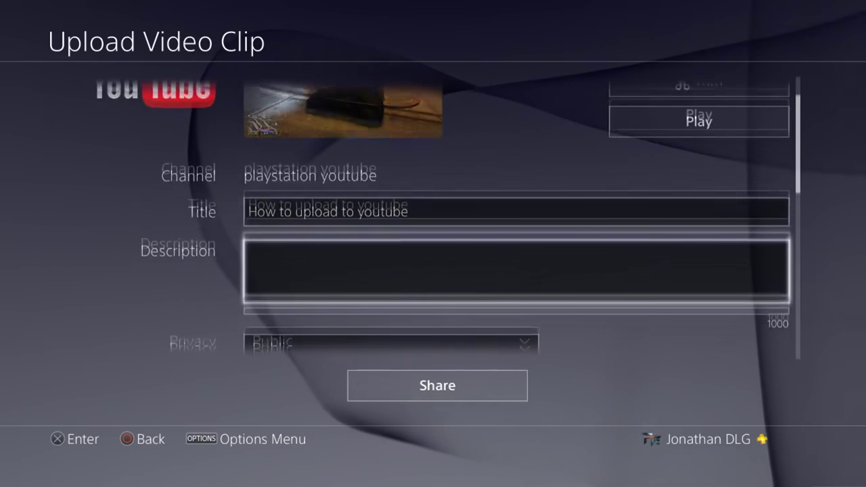
pyautogui.press('Down')
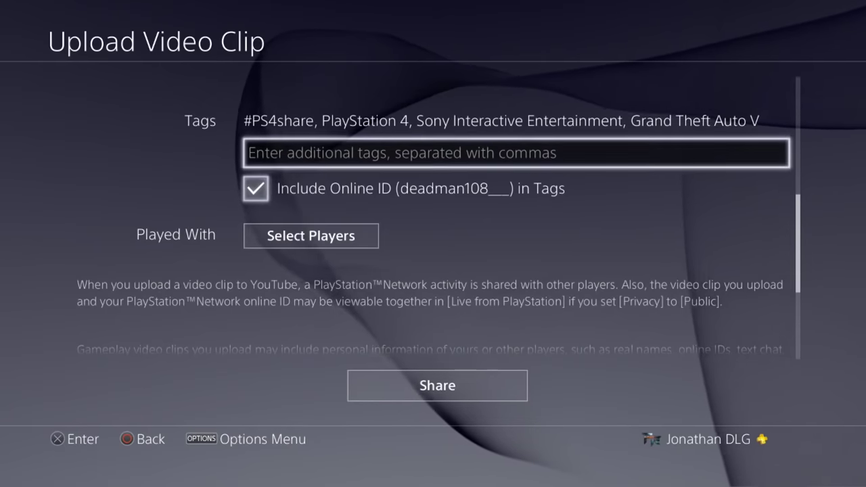
# Step: Leave the extra tags empty and review the Online ID tag and Twitter link options
pyautogui.scroll(2, 438, 257)
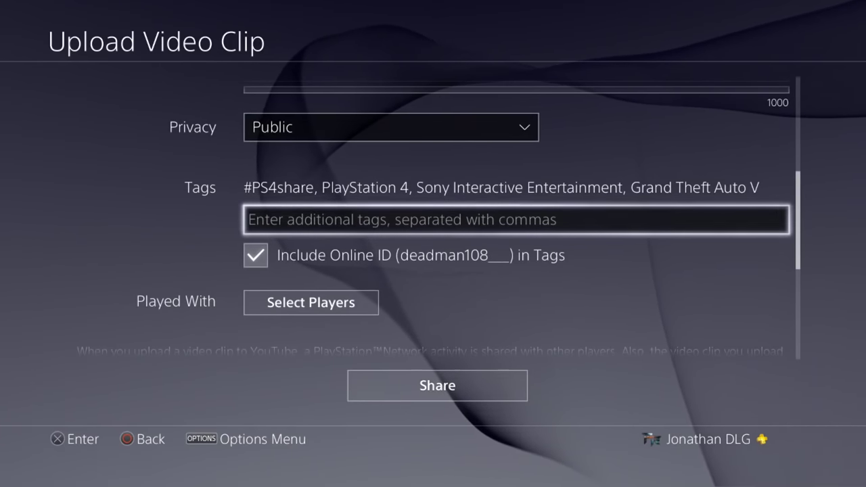
pyautogui.press('Return')
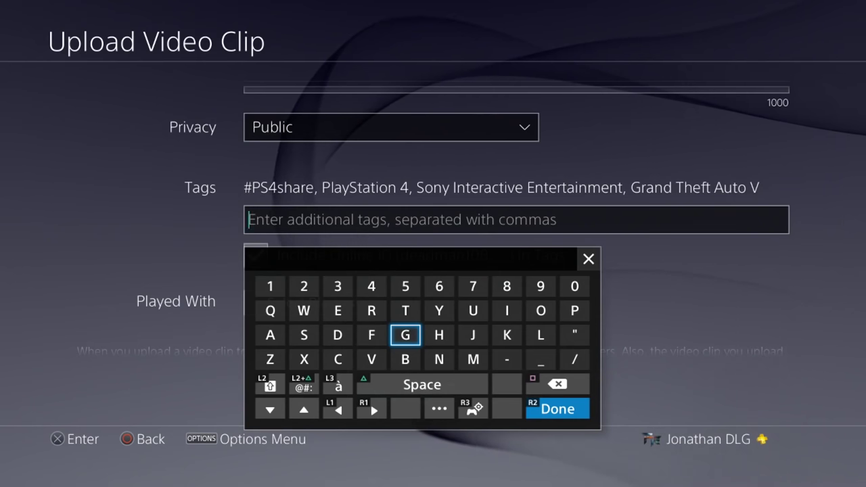
pyautogui.press('Escape')
pyautogui.press('Down')
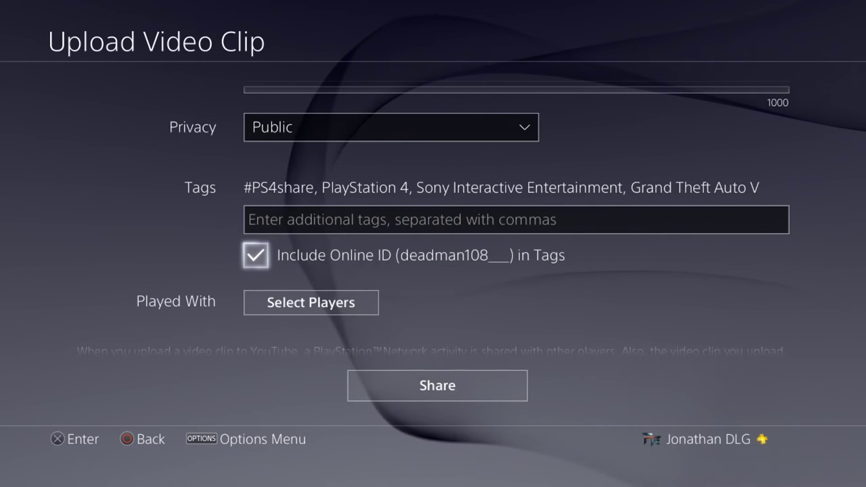
pyautogui.press('Down')
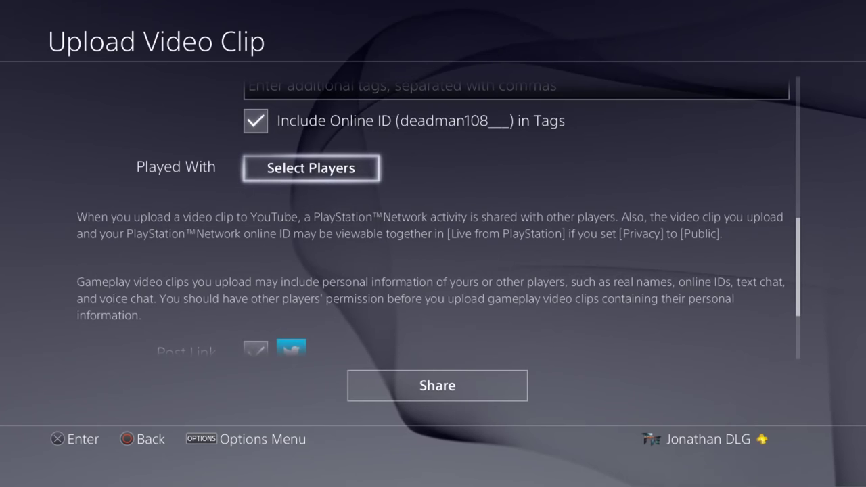
pyautogui.press('Up')
pyautogui.press('Down')
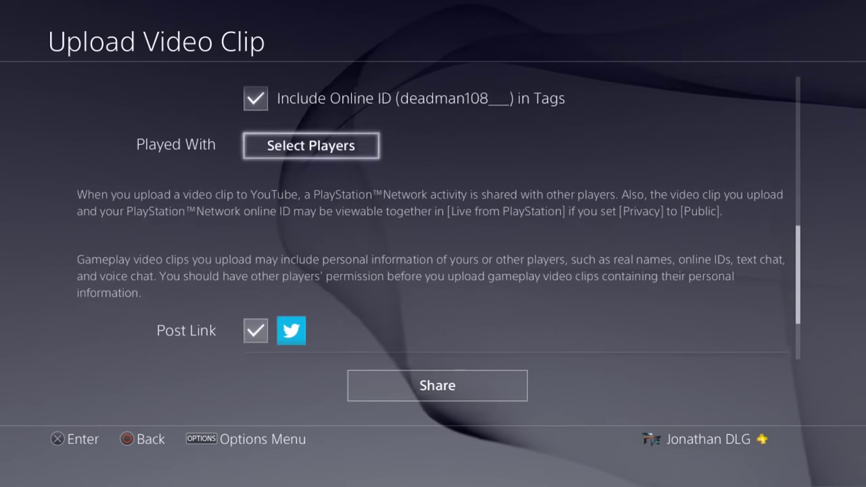
pyautogui.press('Up')
pyautogui.press('Down')
pyautogui.press('Up')
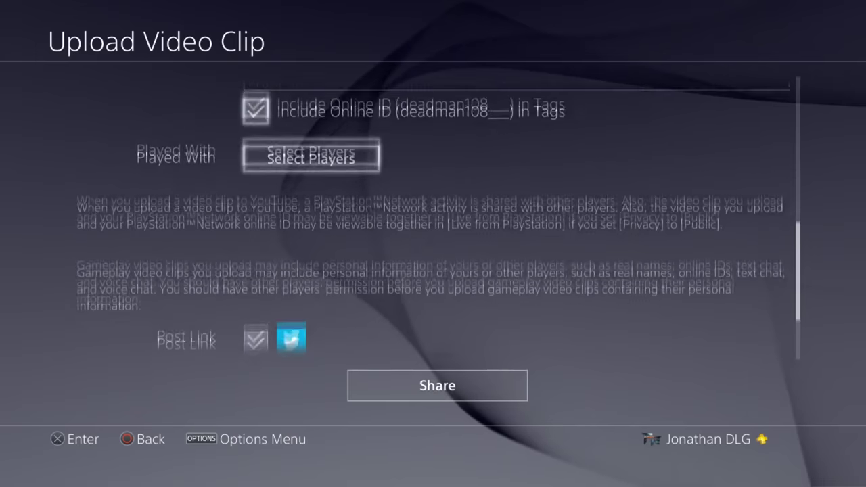
pyautogui.press('Up')
pyautogui.press('Up')
pyautogui.press('Down')
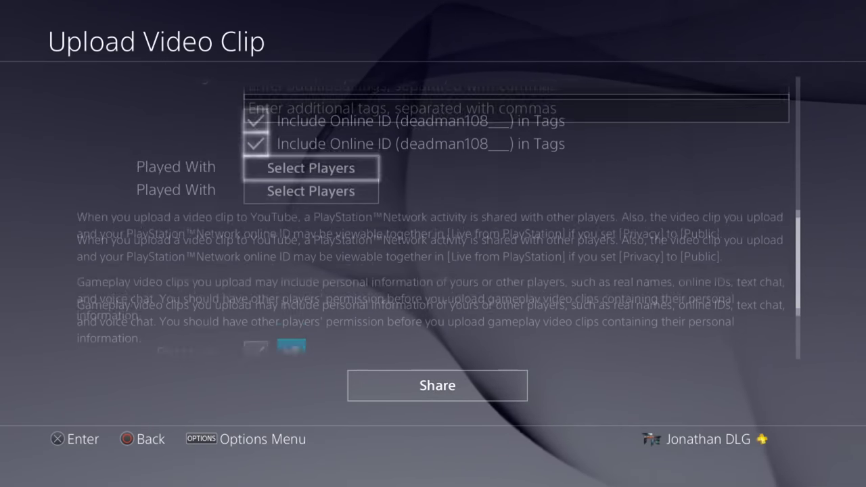
pyautogui.press('Down')
pyautogui.press('Up')
pyautogui.press('Down')
# Step: Skip tagging players, keep the #PS4share link comment, and share the clip to YouTube
pyautogui.press('Return')
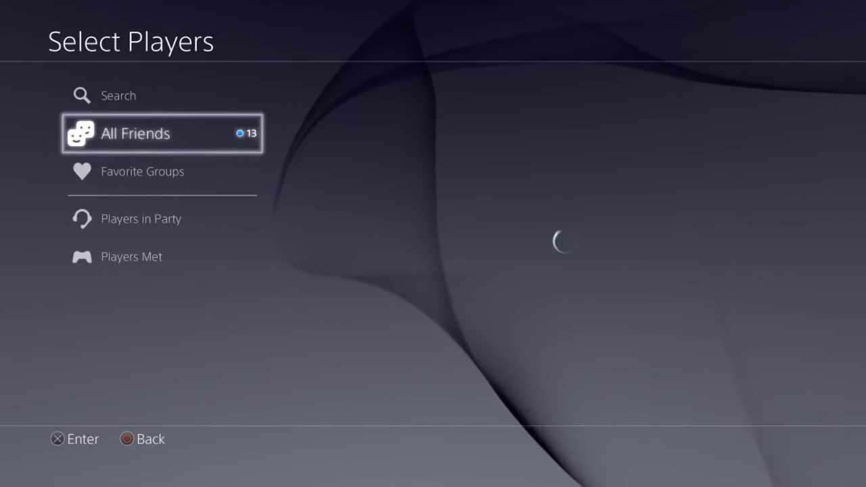
pyautogui.press('Escape')
pyautogui.press('Down')
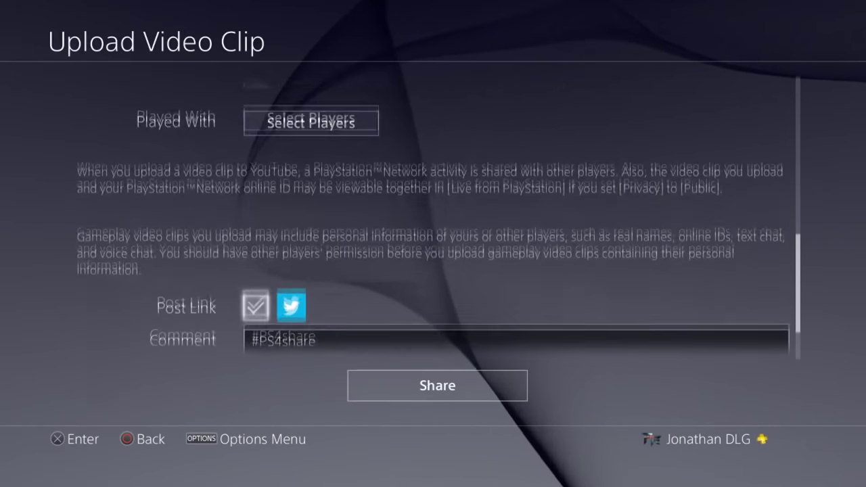
pyautogui.press('Down')
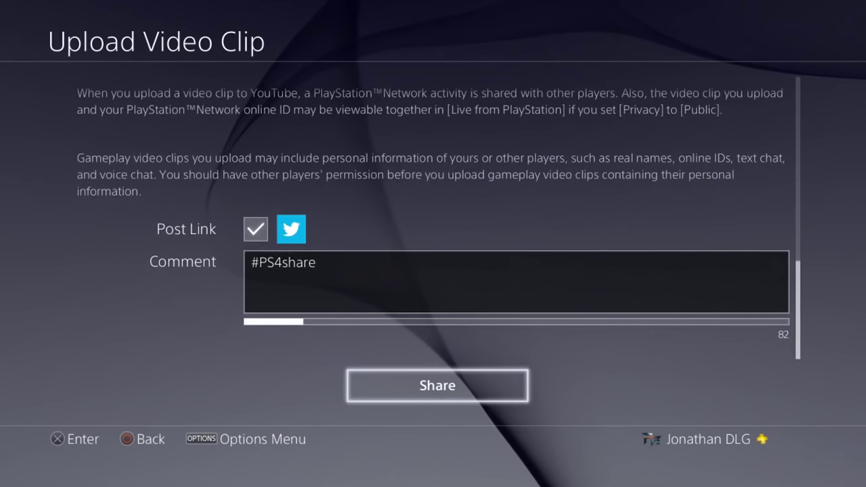
pyautogui.press('Up')
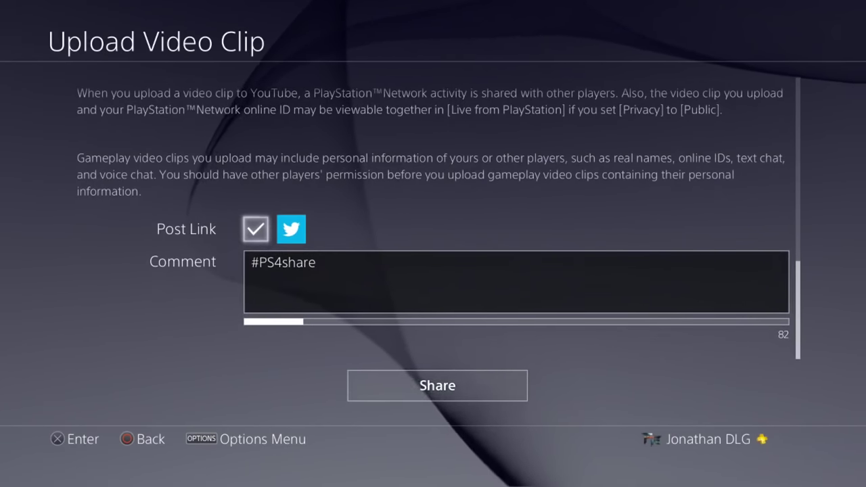
pyautogui.press('Down')
pyautogui.press('Down')
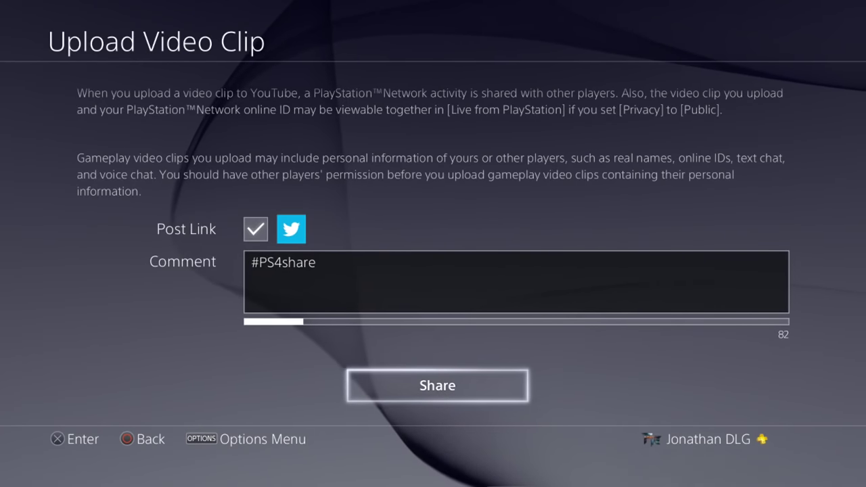
pyautogui.scroll(5, 517, 271)
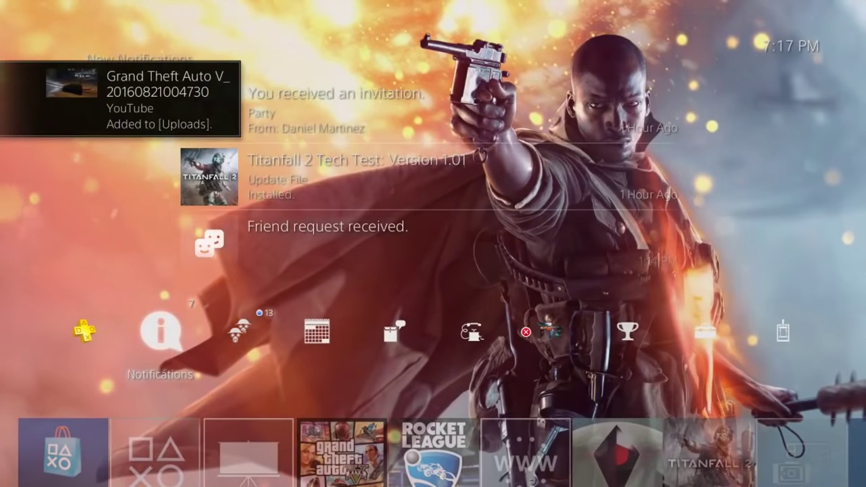
# Step: Check the newest Grand Theft Auto V entry under Notifications > Uploads on the PS4
pyautogui.press('Left')
pyautogui.press('Right')
pyautogui.press('Return')
pyautogui.press('Down')
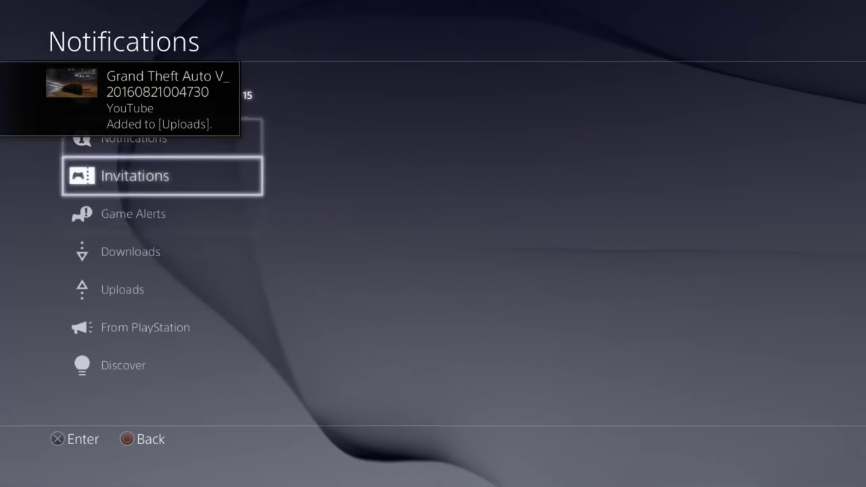
pyautogui.press('Down')
pyautogui.press('Down')
pyautogui.press('Down')
pyautogui.press('Return')
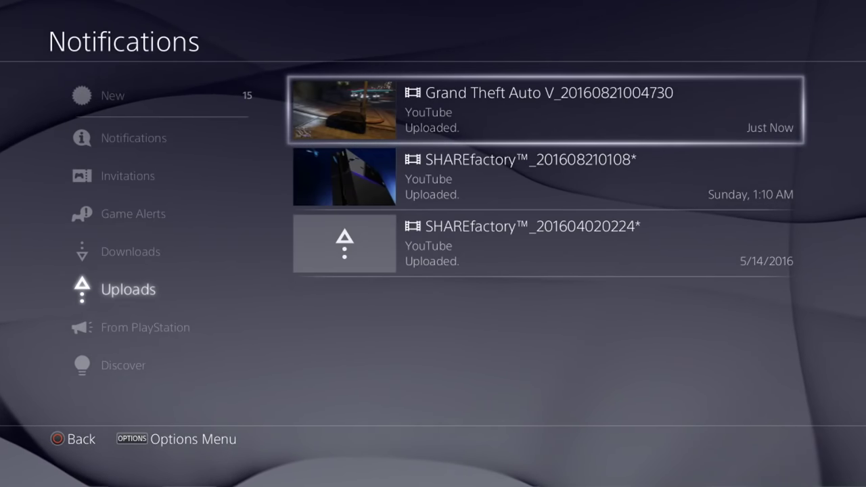
pyautogui.press('Left')
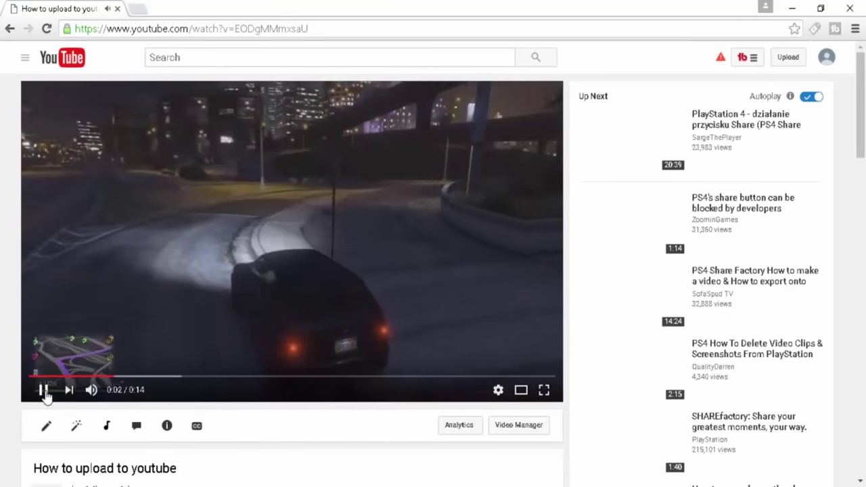
# Step: Pause the 'How to upload to youtube' video at 0:08 of 0:14
pyautogui.click(161, 346)
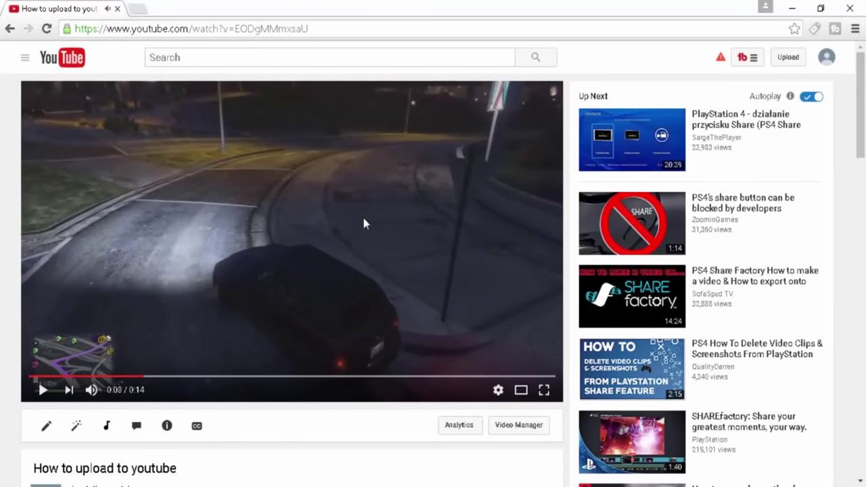